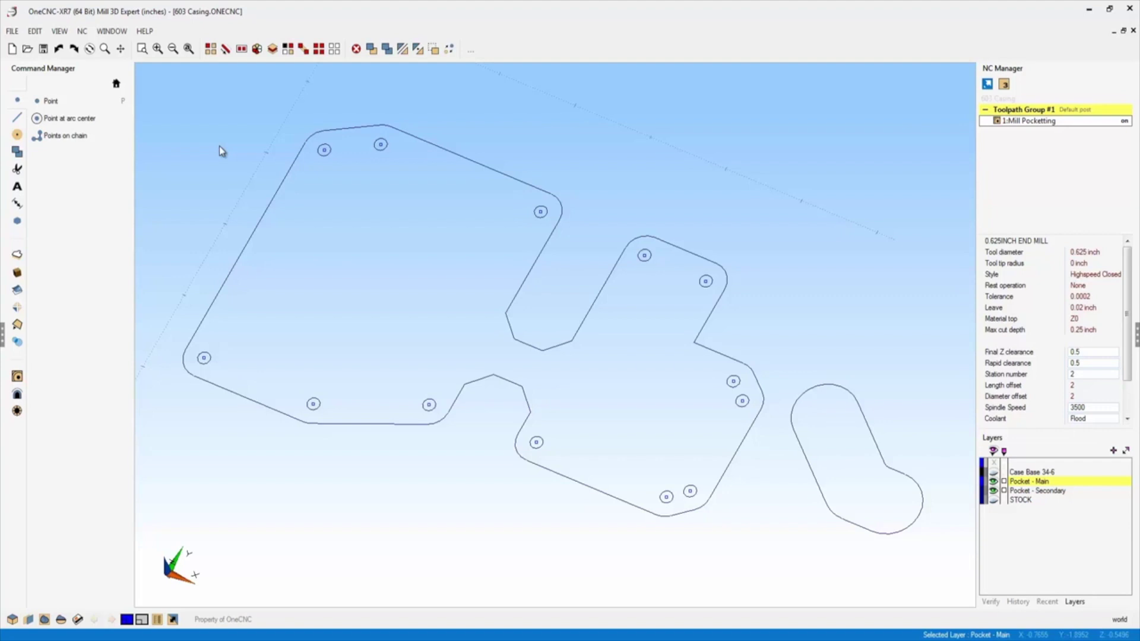
# Bring up the Dimension Style dialog from the Home dimensioning commands.
pyautogui.click(116, 83)
pyautogui.click(48, 203)
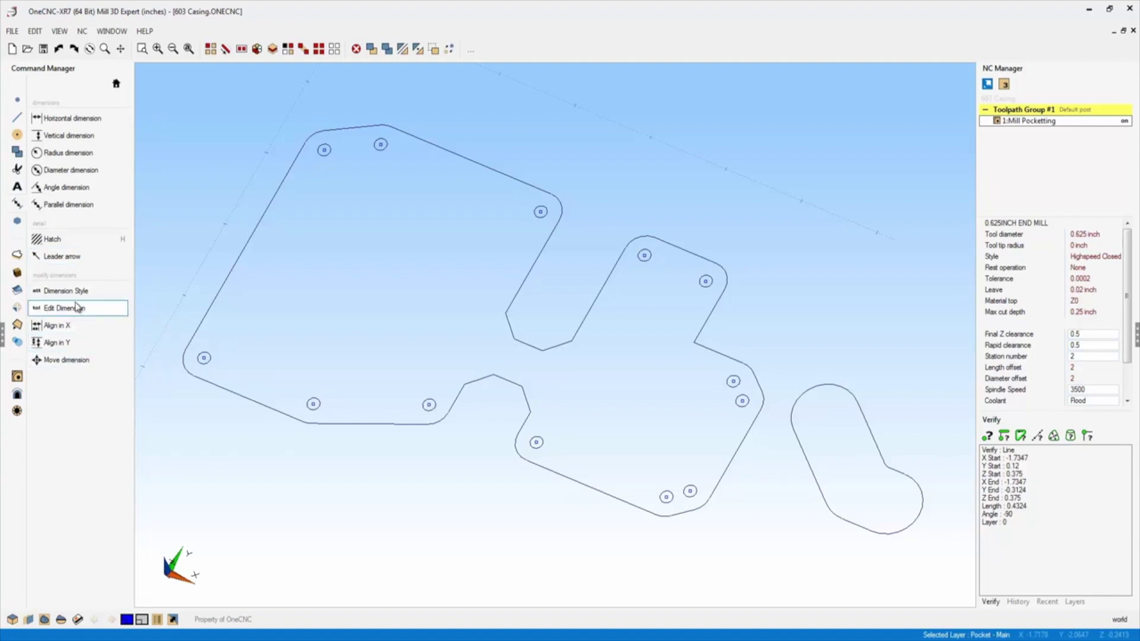
pyautogui.click(126, 291)
# Choose ISO as the dimension style and confirm the style dialog.
pyautogui.moveTo(127, 304); pyautogui.dragTo(153, 141)
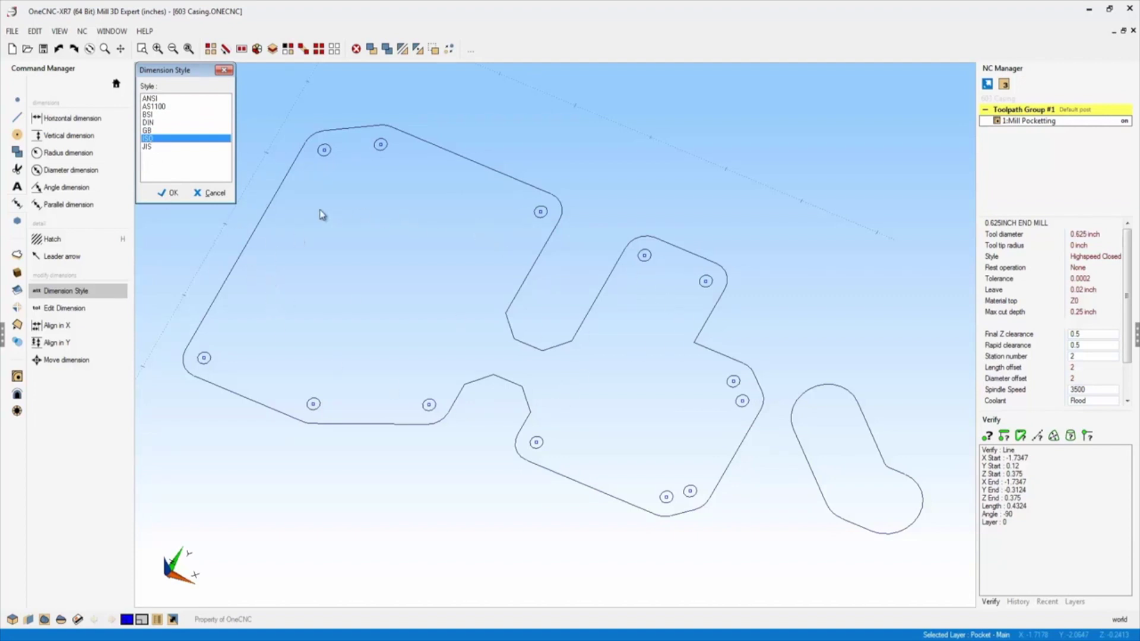
pyautogui.click(150, 98)
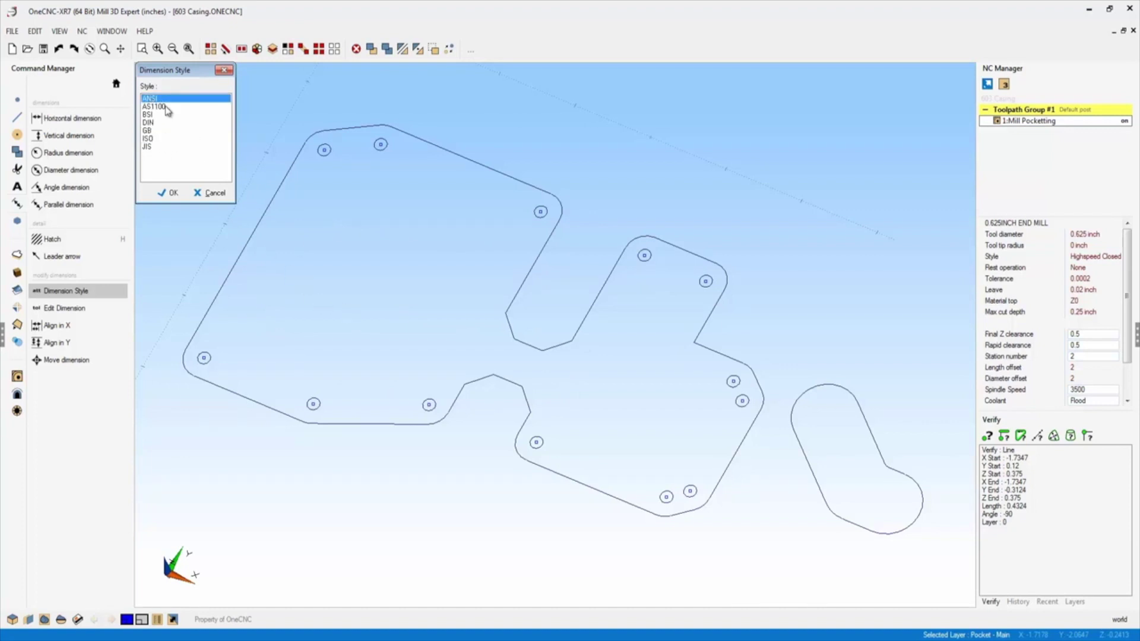
pyautogui.click(149, 139)
pyautogui.click(173, 193)
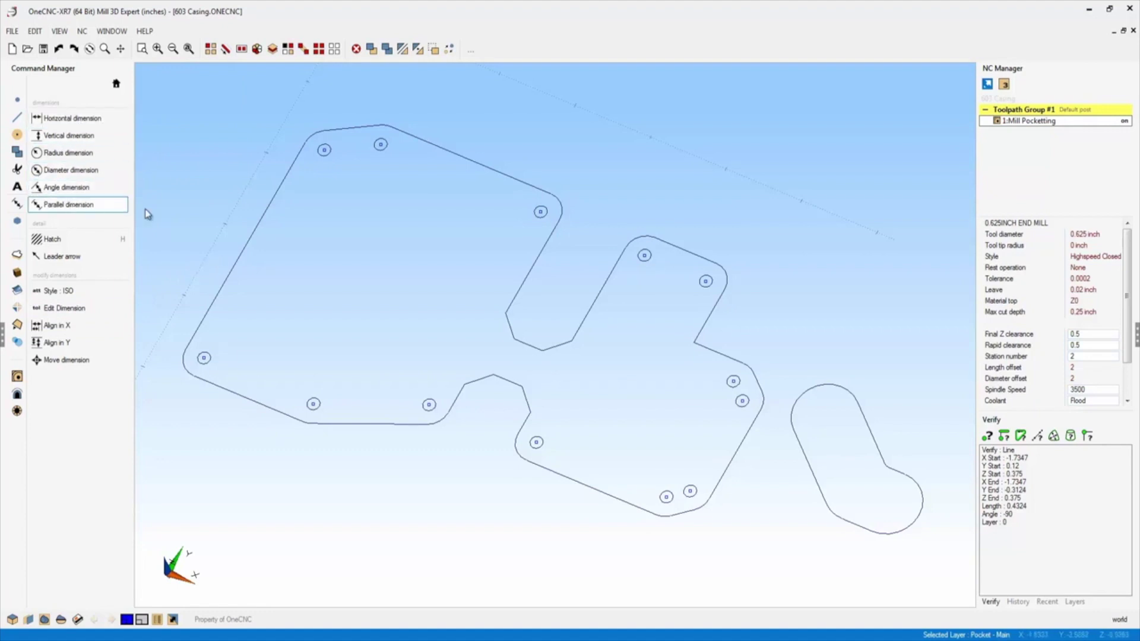
# Switch to Top View (3D) and pan the casing outline toward the view centre.
pyautogui.rightClick(243, 225)
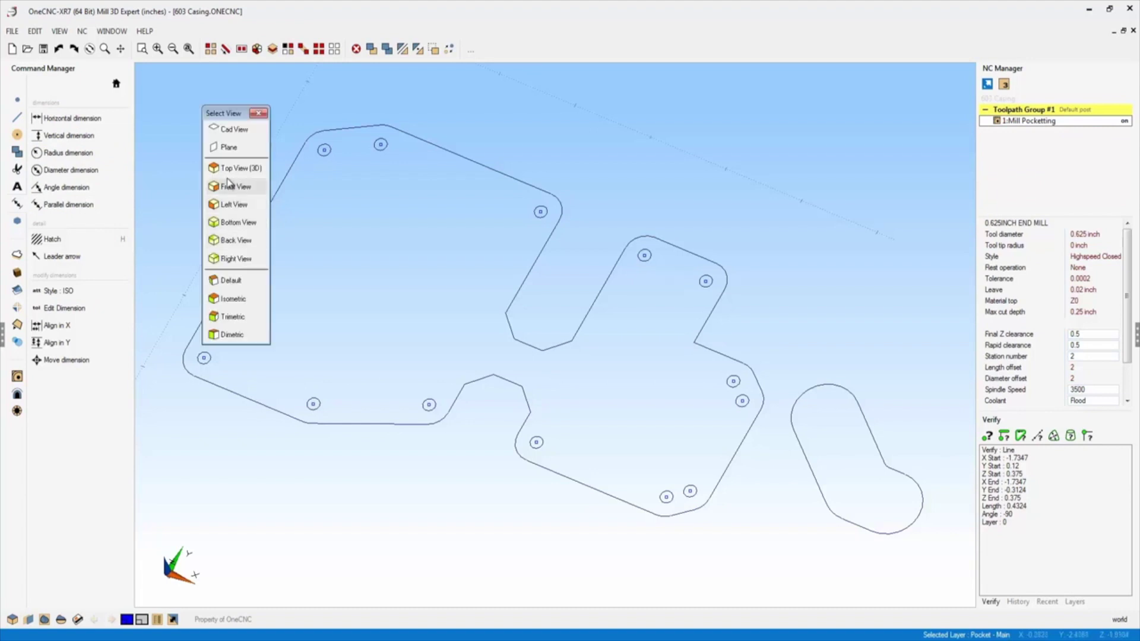
pyautogui.click(233, 168)
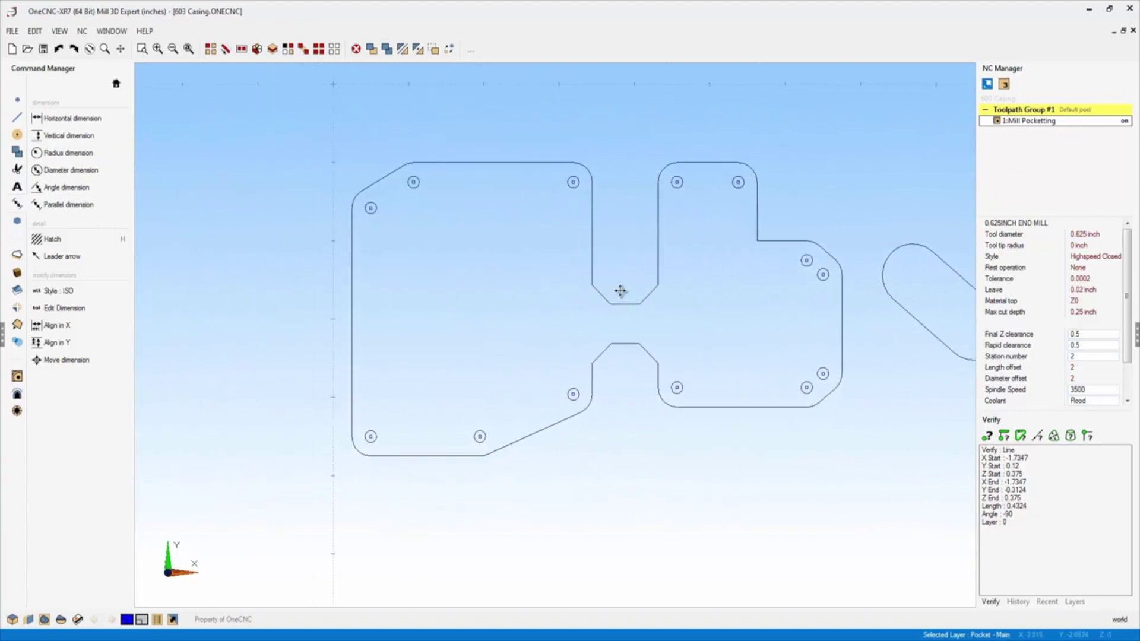
pyautogui.moveTo(619, 291)
pyautogui.mouseDown(button='middle')
pyautogui.moveTo(703, 282)
pyautogui.moveTo(718, 300)
pyautogui.mouseUp(button='middle')
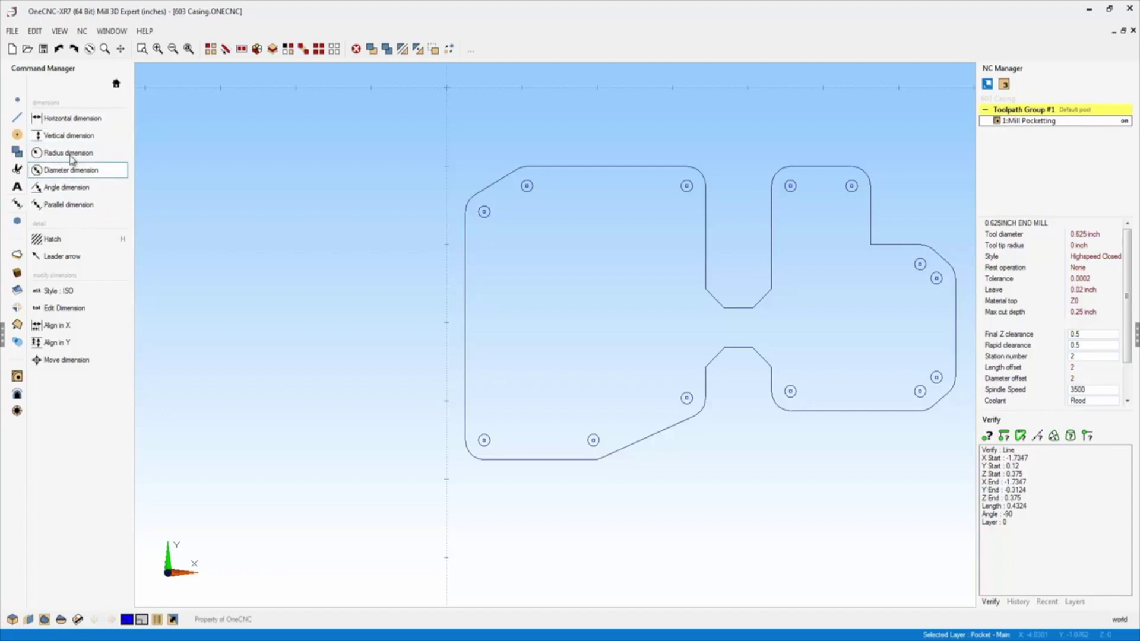
pyautogui.click(72, 118)
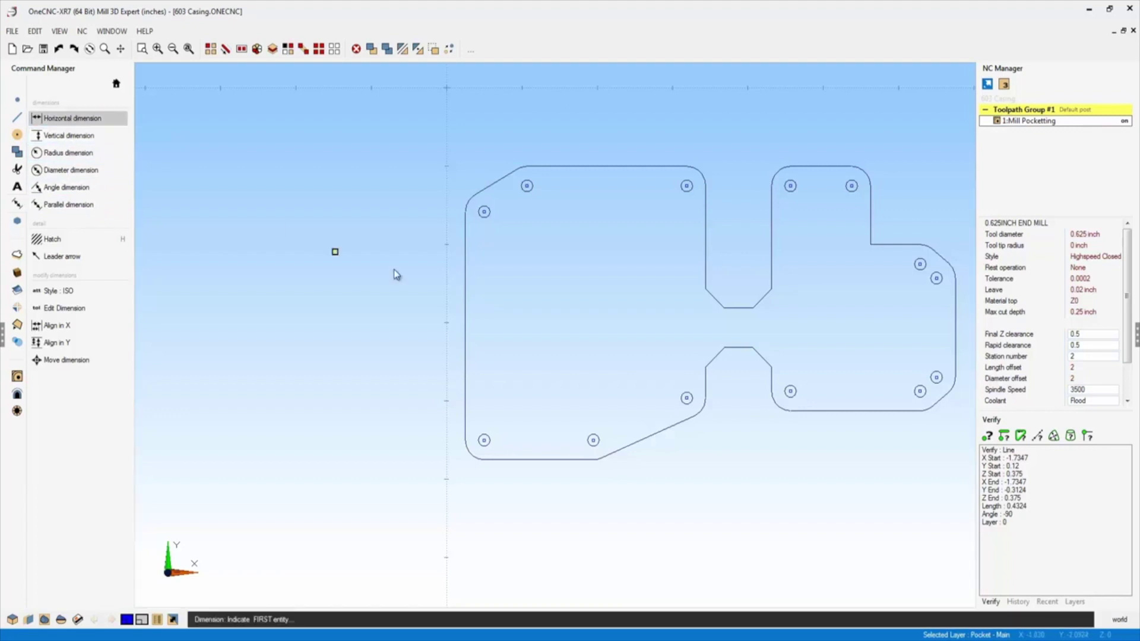
pyautogui.click(464, 221)
pyautogui.click(705, 193)
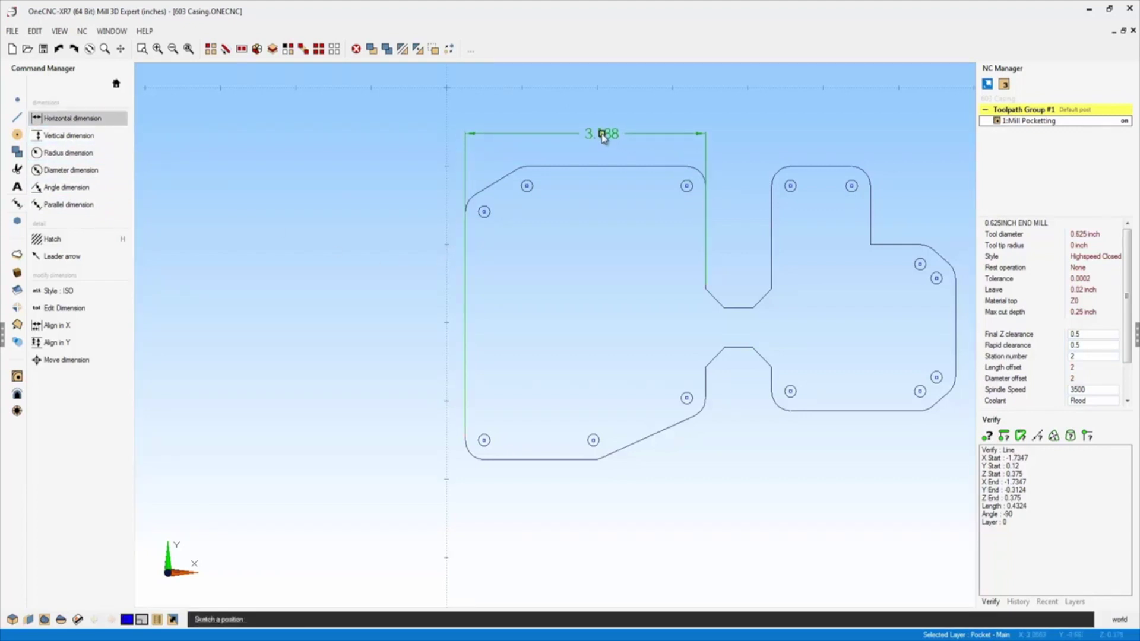
pyautogui.click(595, 132)
pyautogui.moveTo(648, 137); pyautogui.dragTo(191, 70)
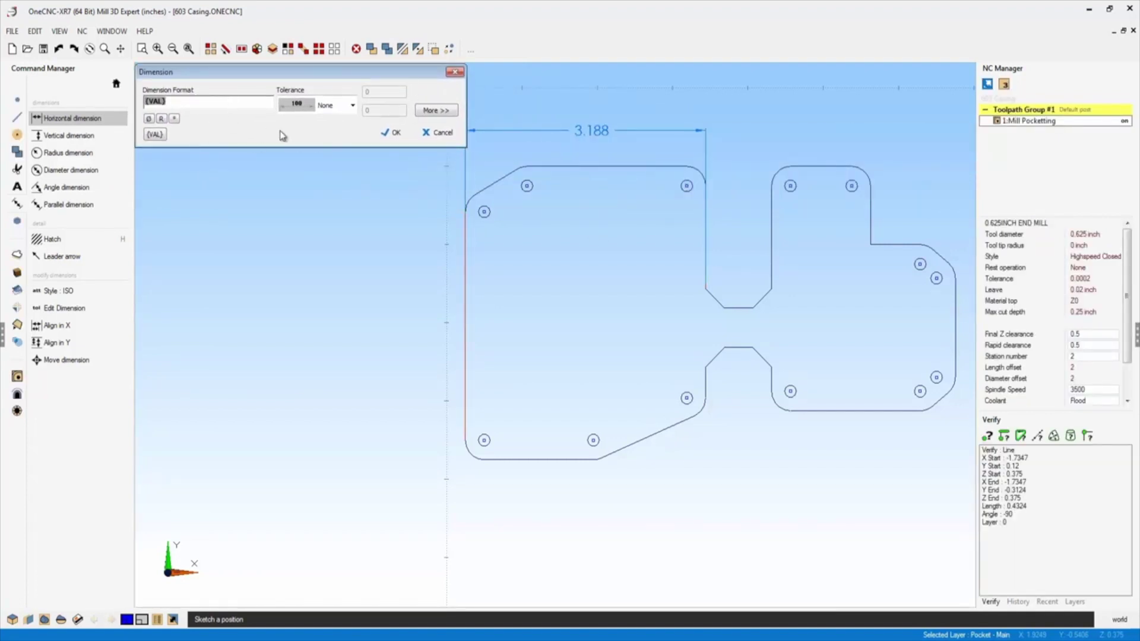
pyautogui.click(436, 110)
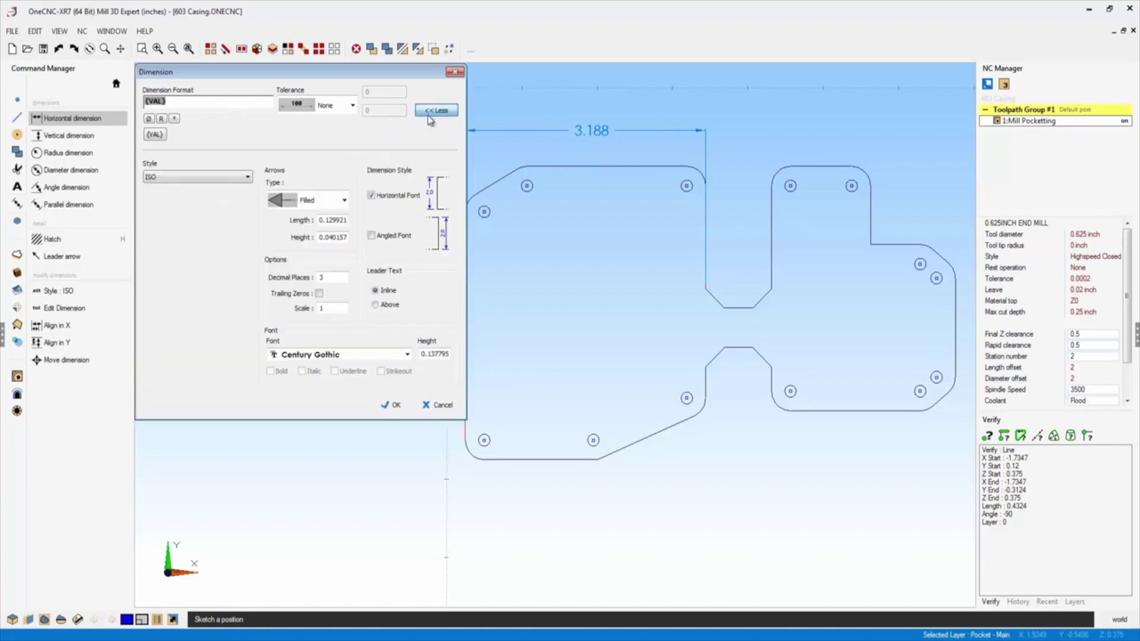
pyautogui.click(440, 112)
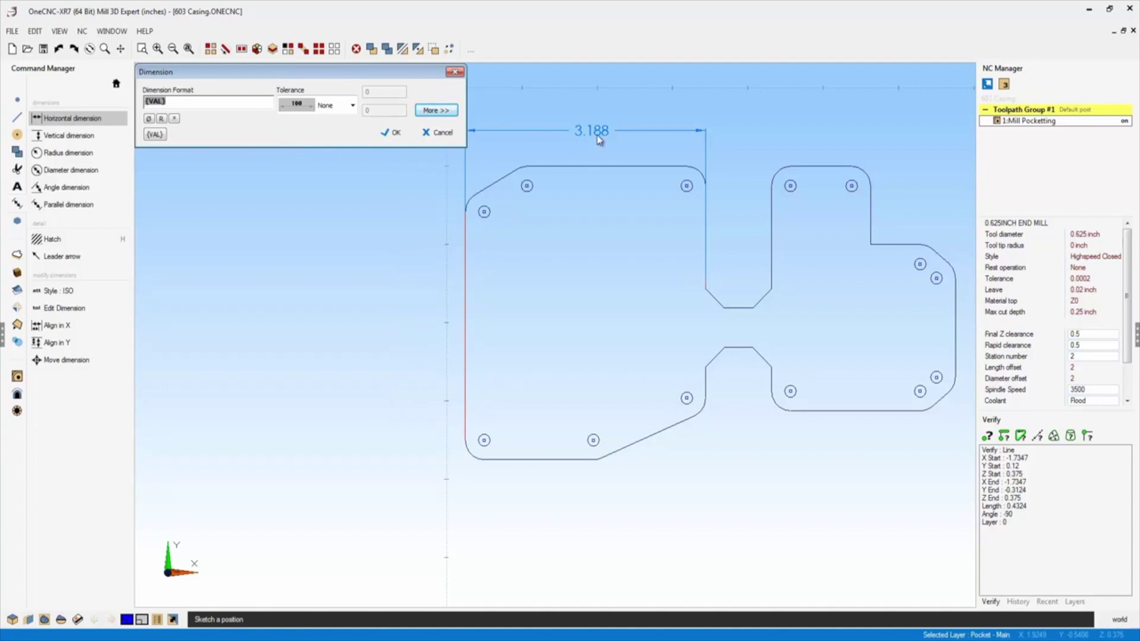
pyautogui.click(393, 133)
pyautogui.press('Escape')
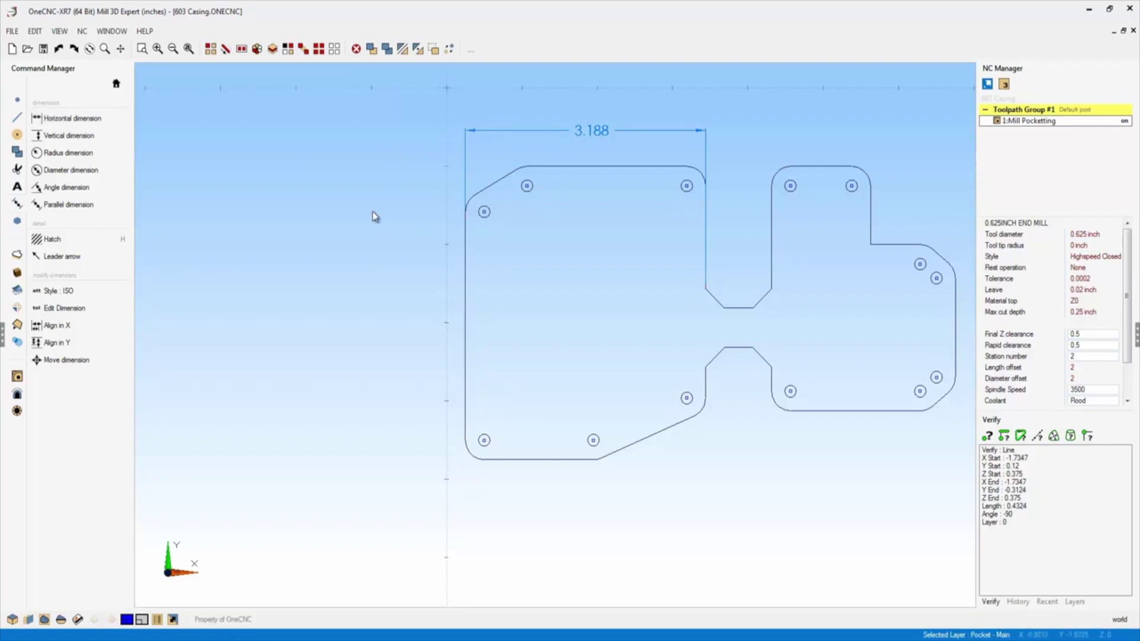
pyautogui.hotkey('ctrl', 'z')
pyautogui.click(72, 118)
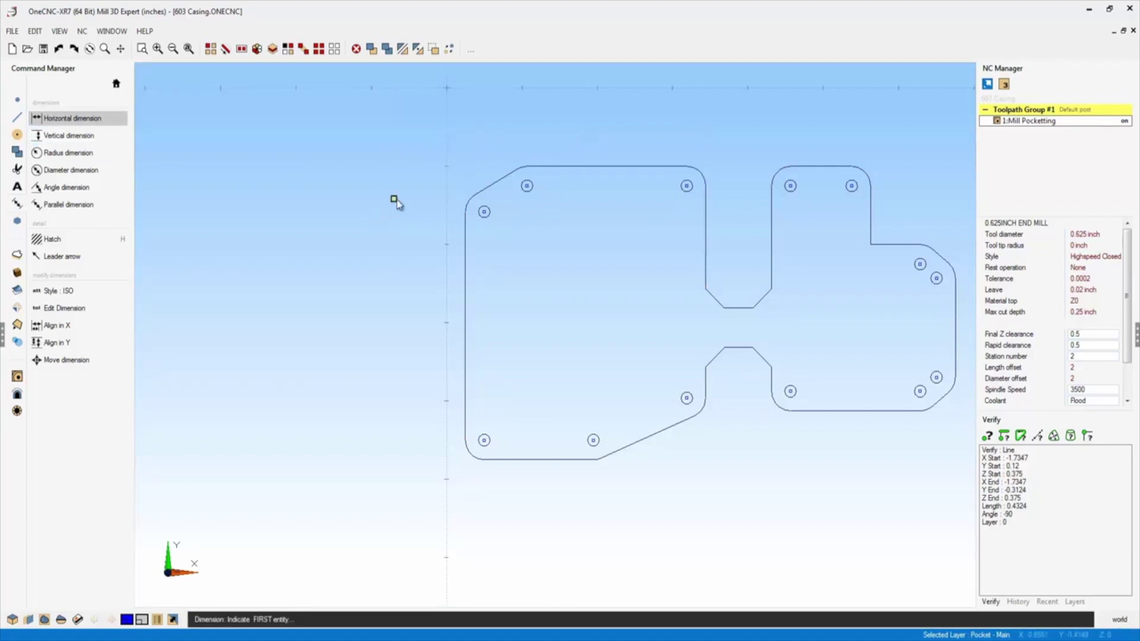
# Add a horizontal dimension above the part from the top-left arc to the right edge, labelled '3.063 Sample'.
pyautogui.click(466, 205)
pyautogui.click(704, 188)
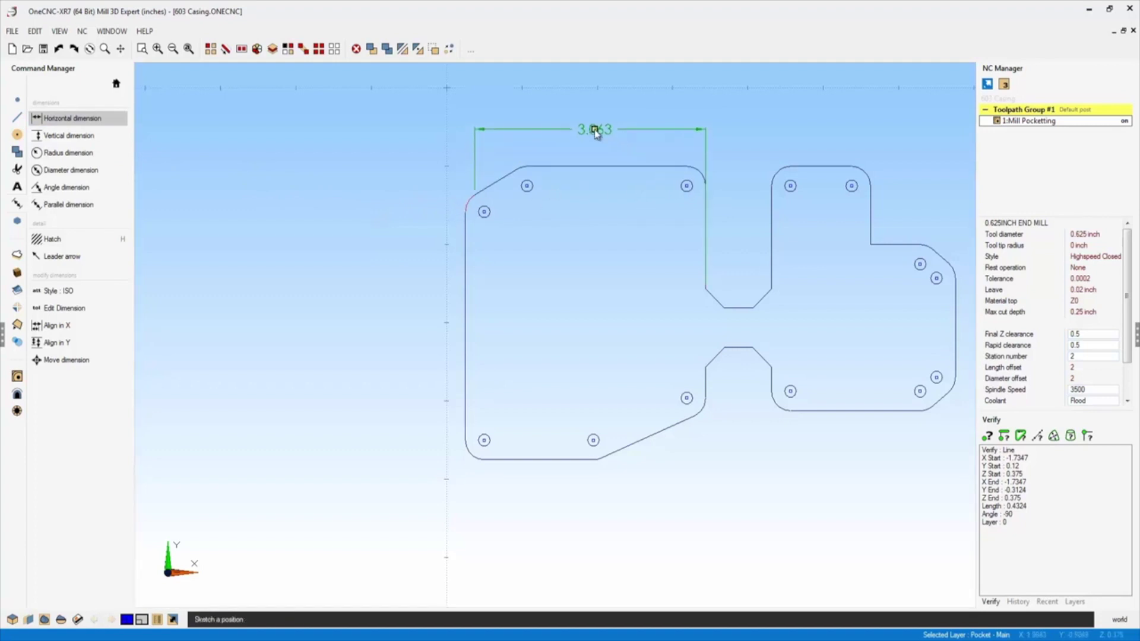
pyautogui.click(594, 136)
pyautogui.moveTo(659, 141); pyautogui.dragTo(204, 70)
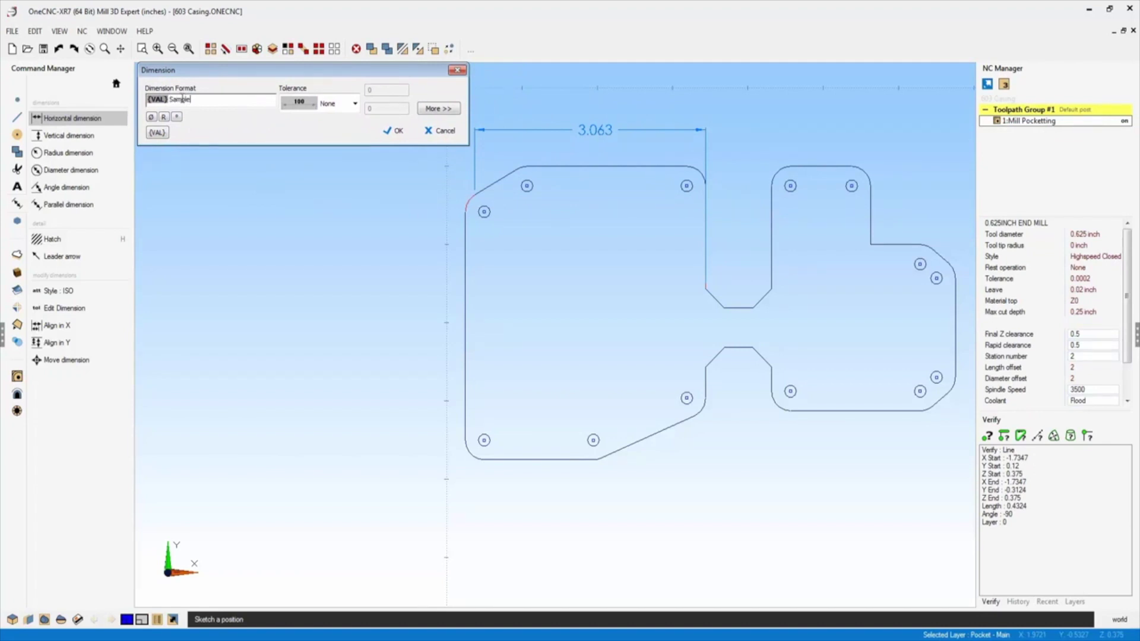
pyautogui.click(398, 131)
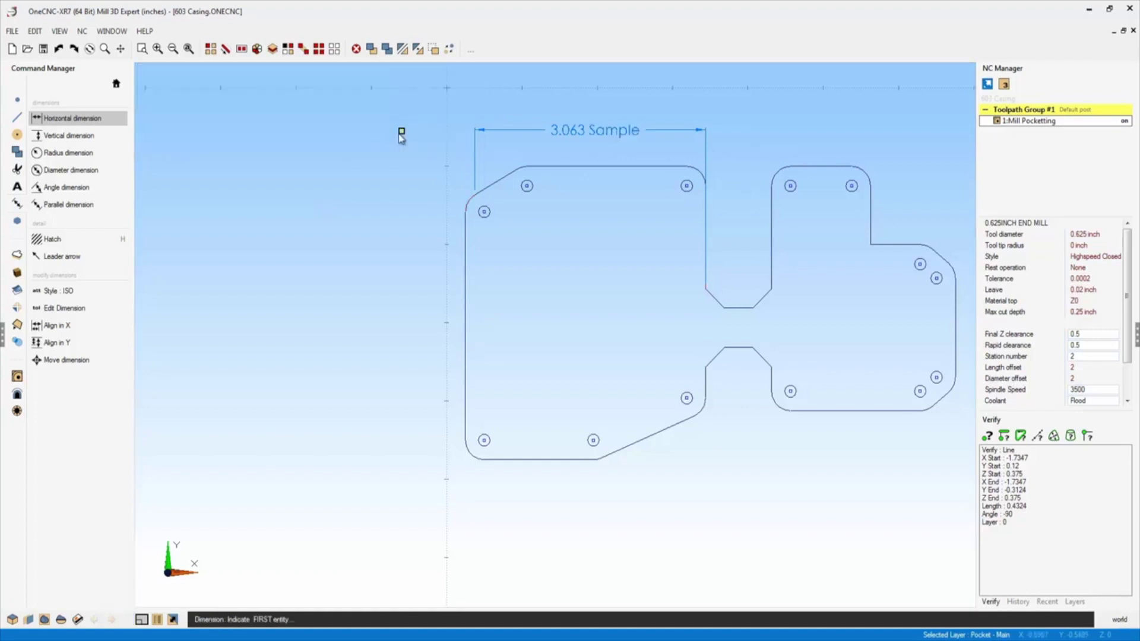
# Undo the '3.063 Sample' dimension and restart horizontal dimensioning.
pyautogui.press('Escape')
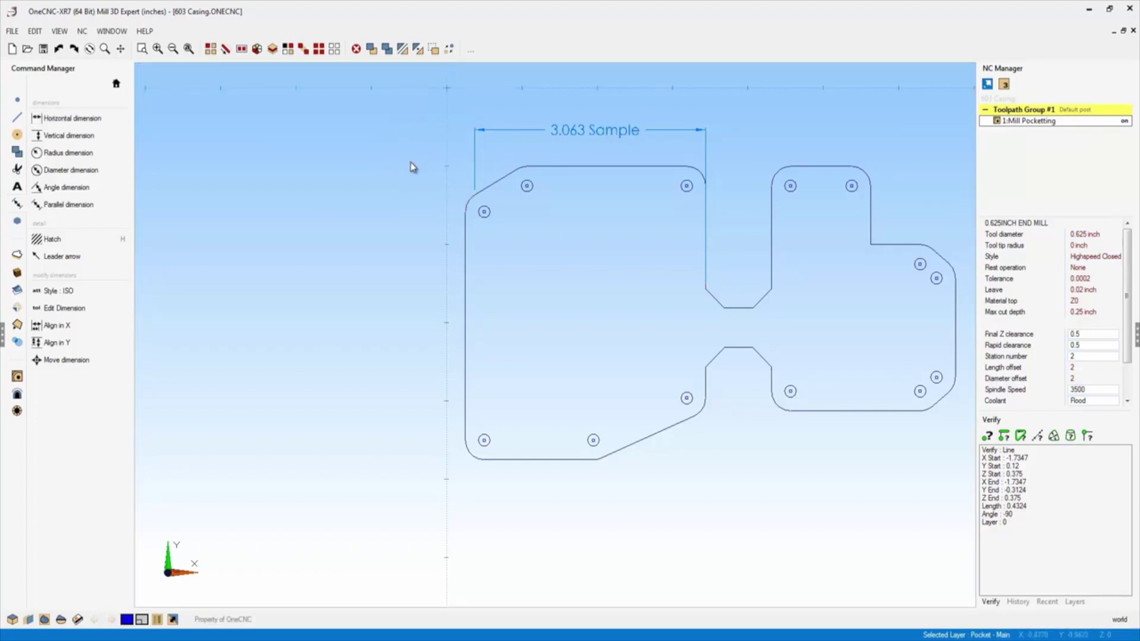
pyautogui.hotkey('ctrl', 'z')
pyautogui.click(89, 118)
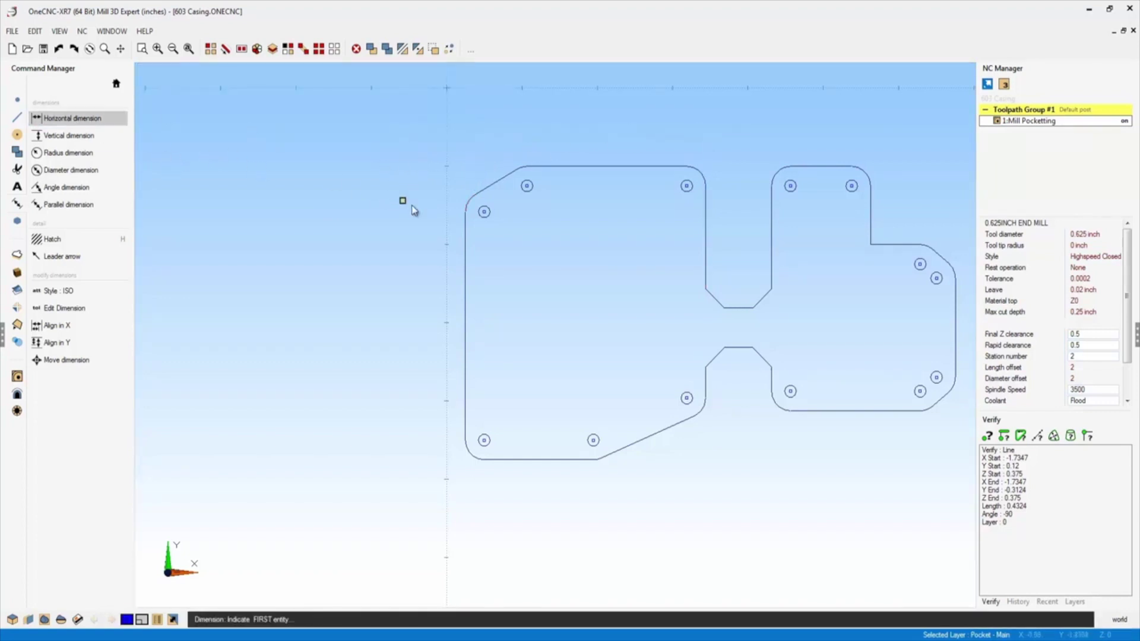
# Add a 3.063 ±0.01 horizontal dimension between the top corner arcs, then delete it.
pyautogui.click(465, 207)
pyautogui.click(698, 185)
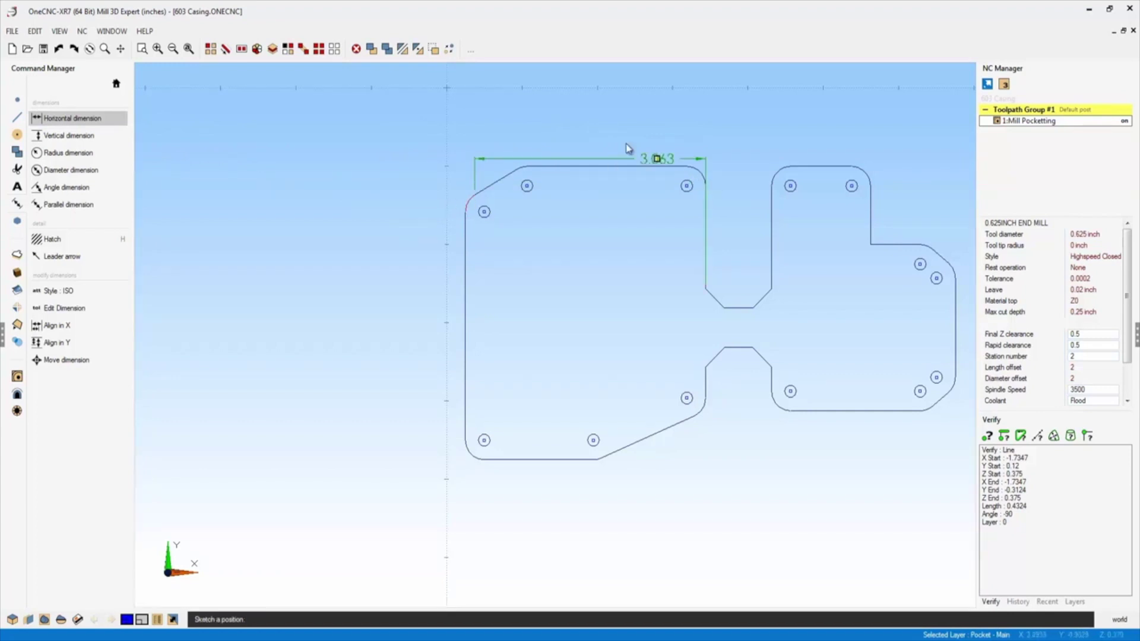
pyautogui.click(514, 142)
pyautogui.moveTo(648, 137); pyautogui.dragTo(184, 69)
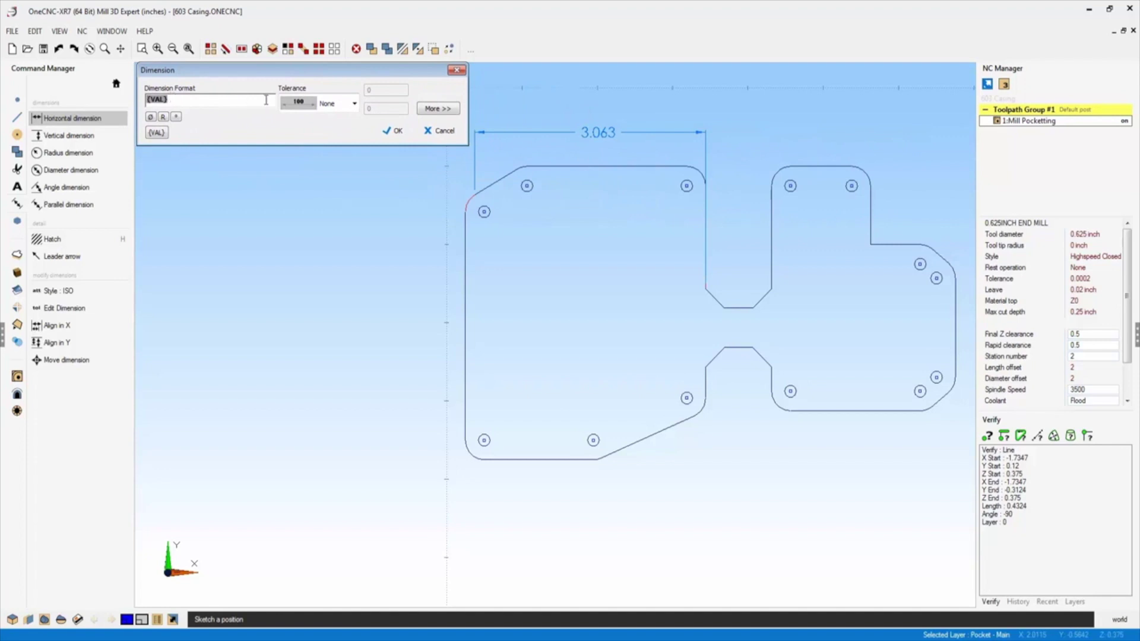
pyautogui.click(355, 105)
pyautogui.click(336, 171)
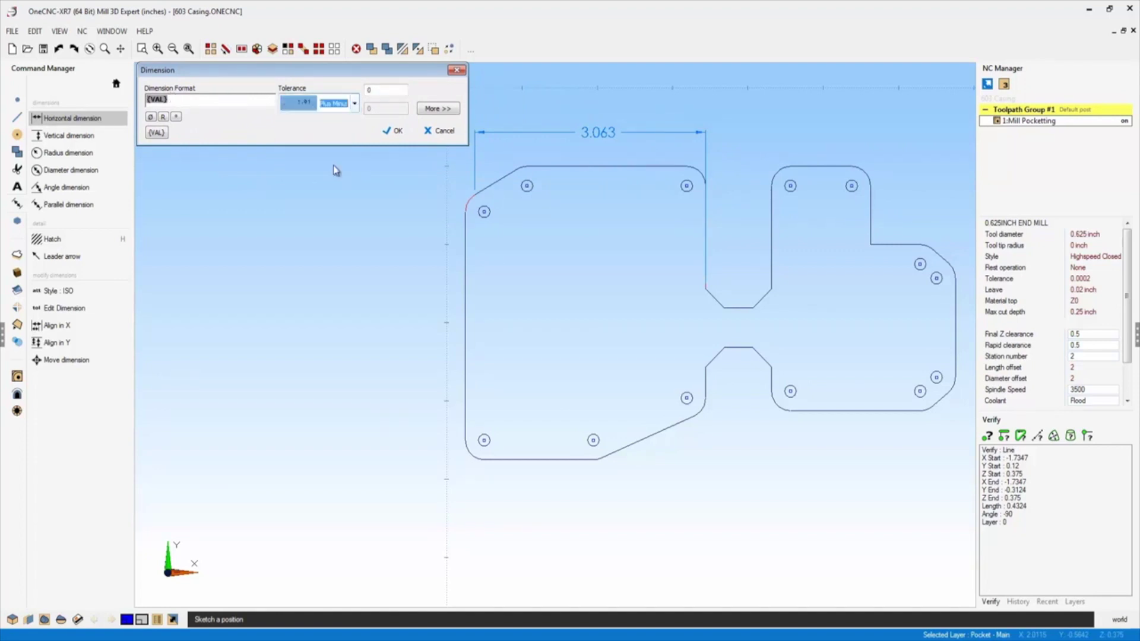
pyautogui.click(387, 91)
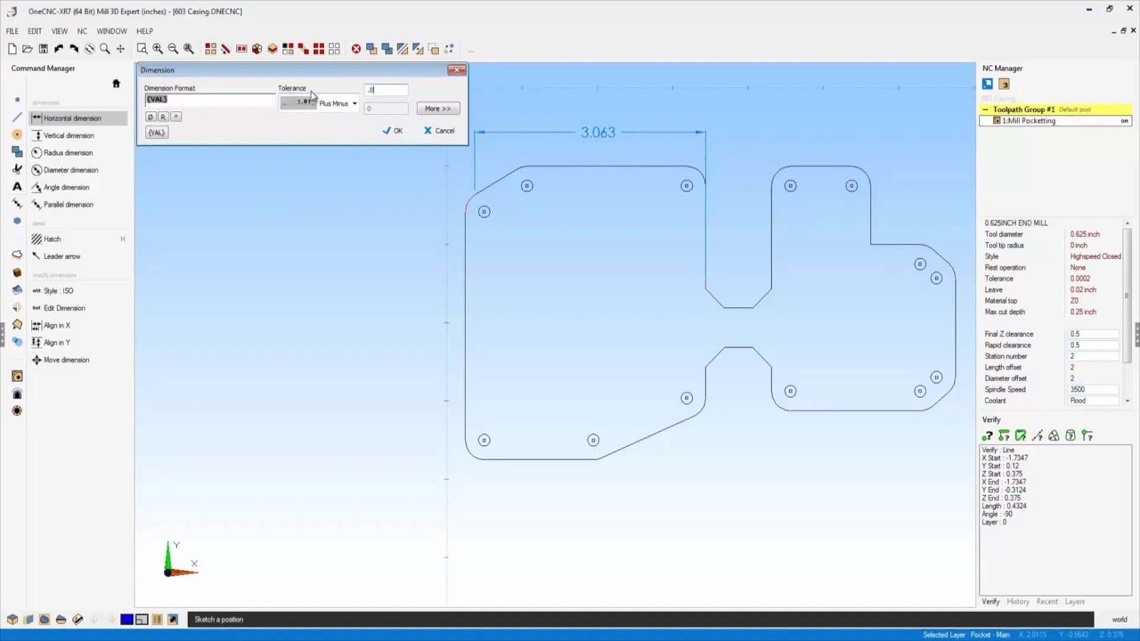
pyautogui.click(396, 131)
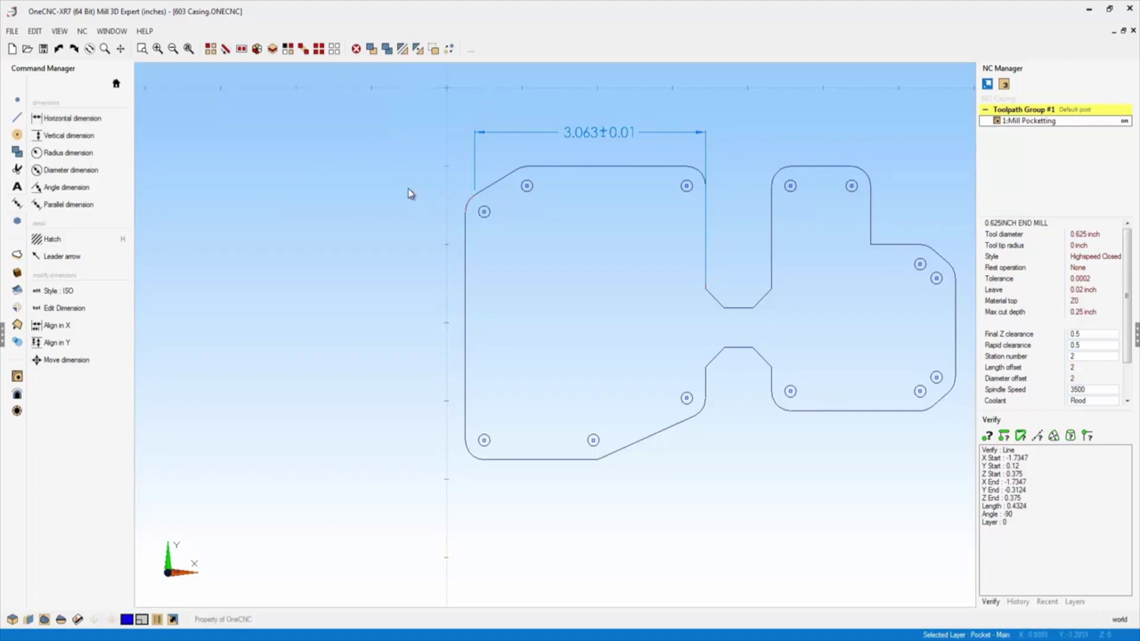
pyautogui.press('Delete')
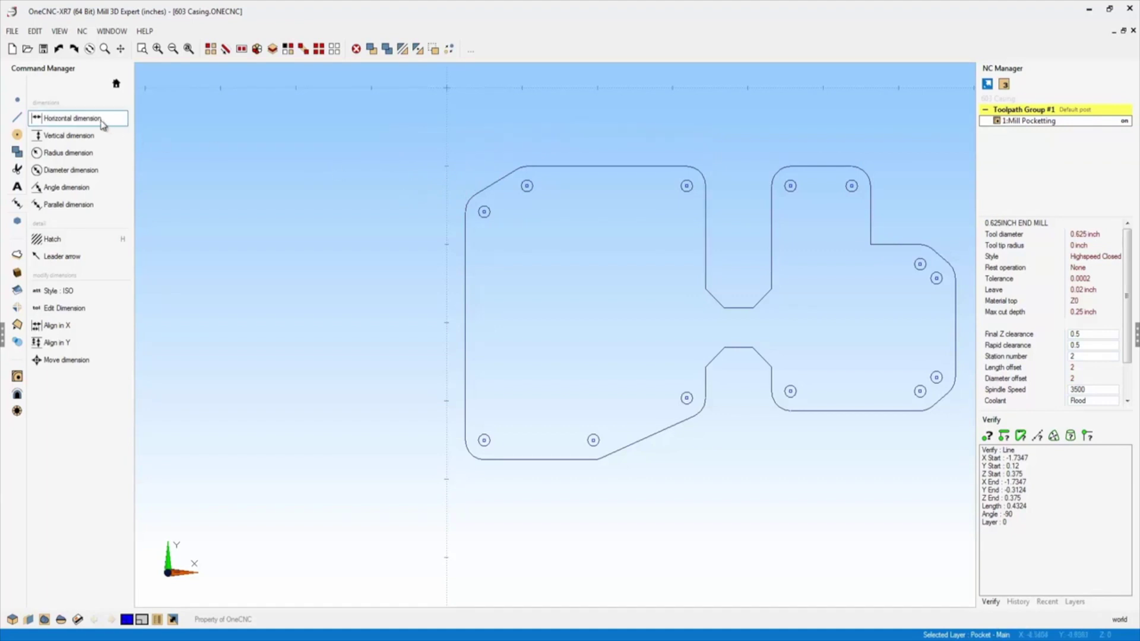
pyautogui.click(77, 136)
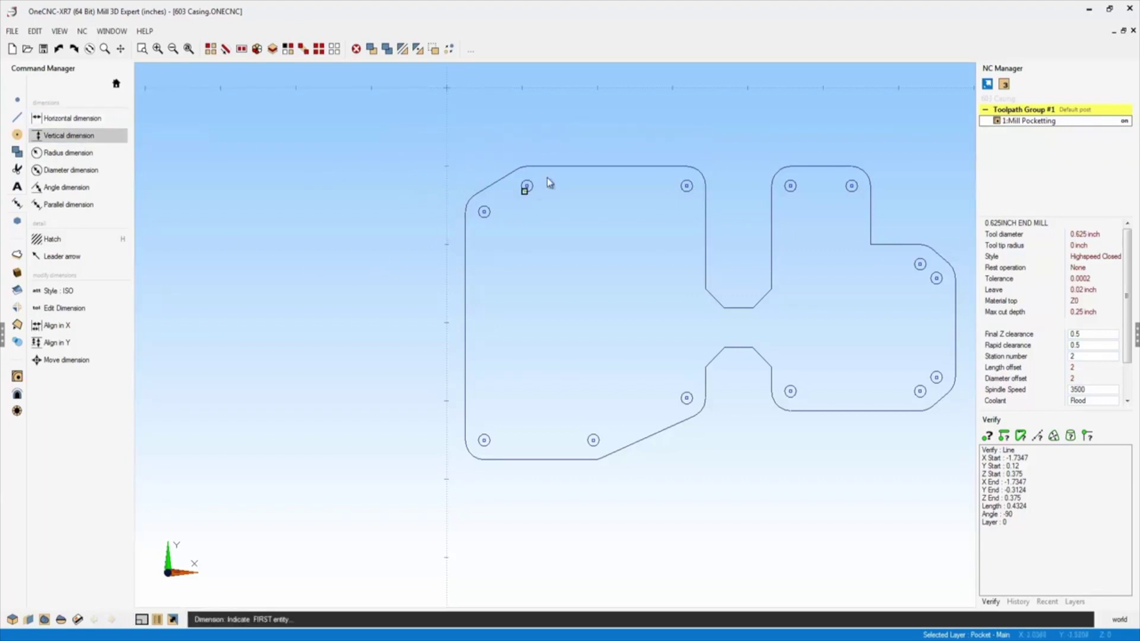
# Add a vertical Ø3.75 dimension between the top and bottom edges, left of the casing.
pyautogui.click(532, 169)
pyautogui.click(487, 455)
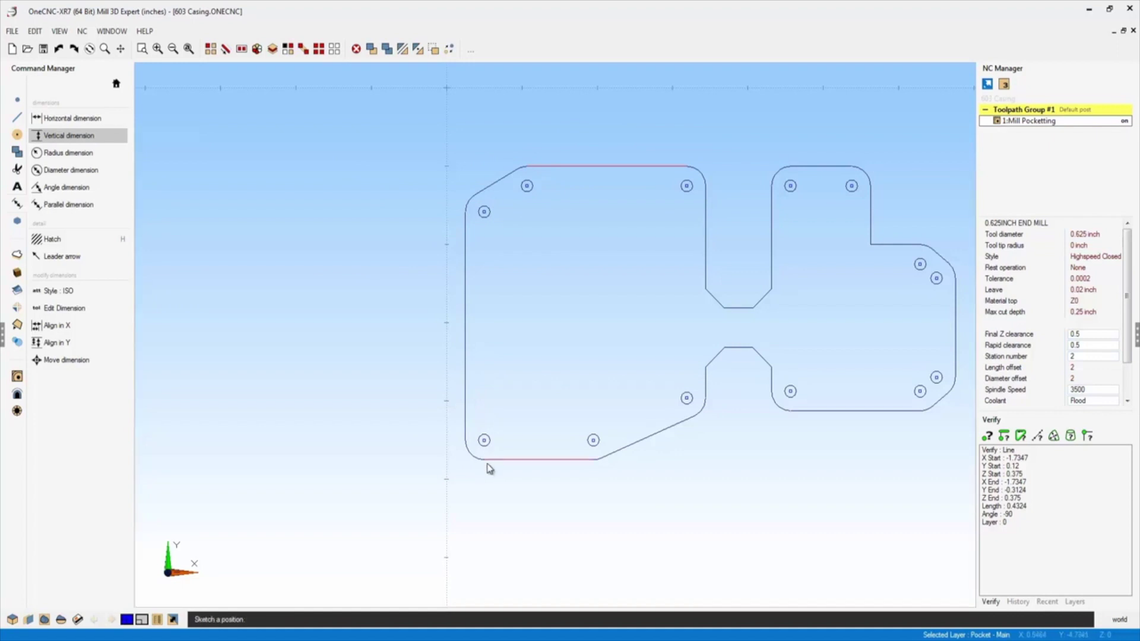
pyautogui.click(413, 316)
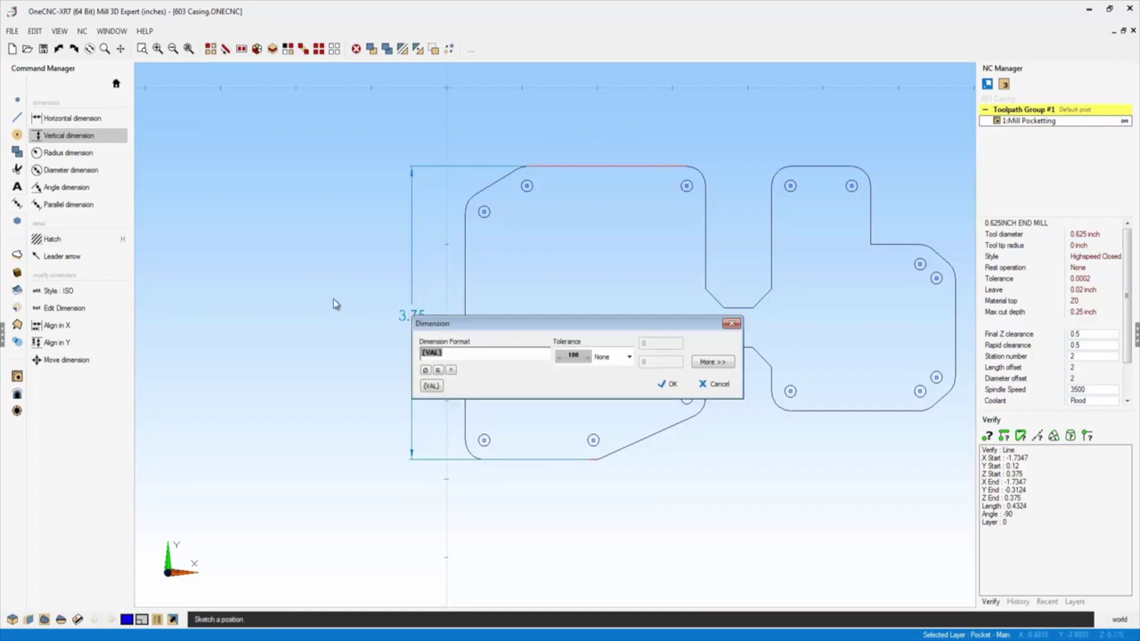
pyautogui.moveTo(501, 327); pyautogui.dragTo(225, 78)
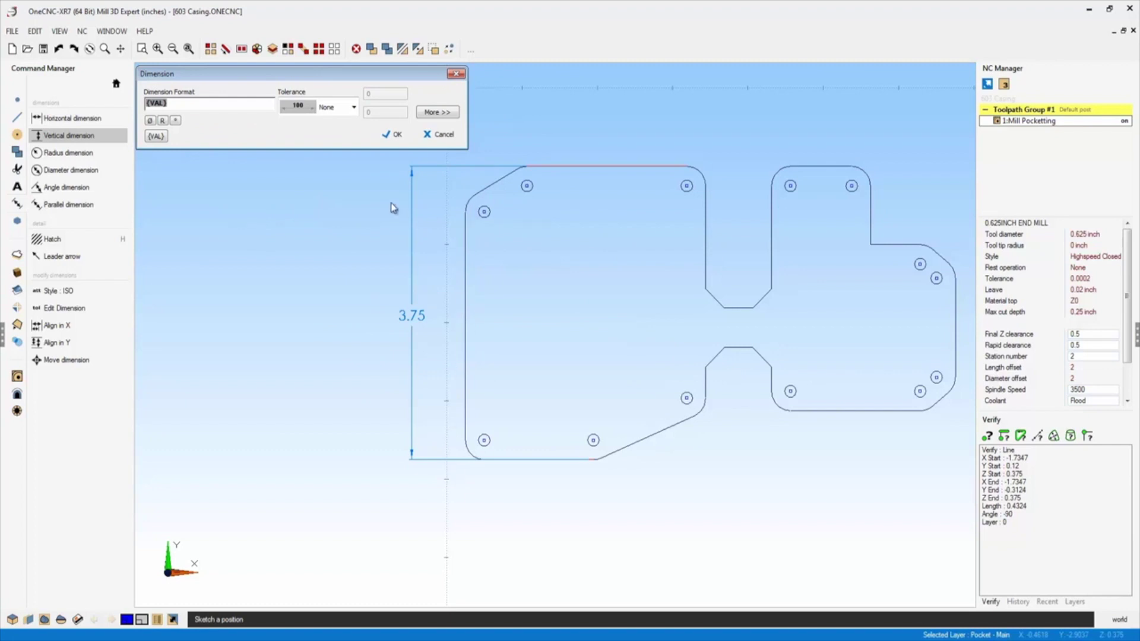
pyautogui.click(150, 120)
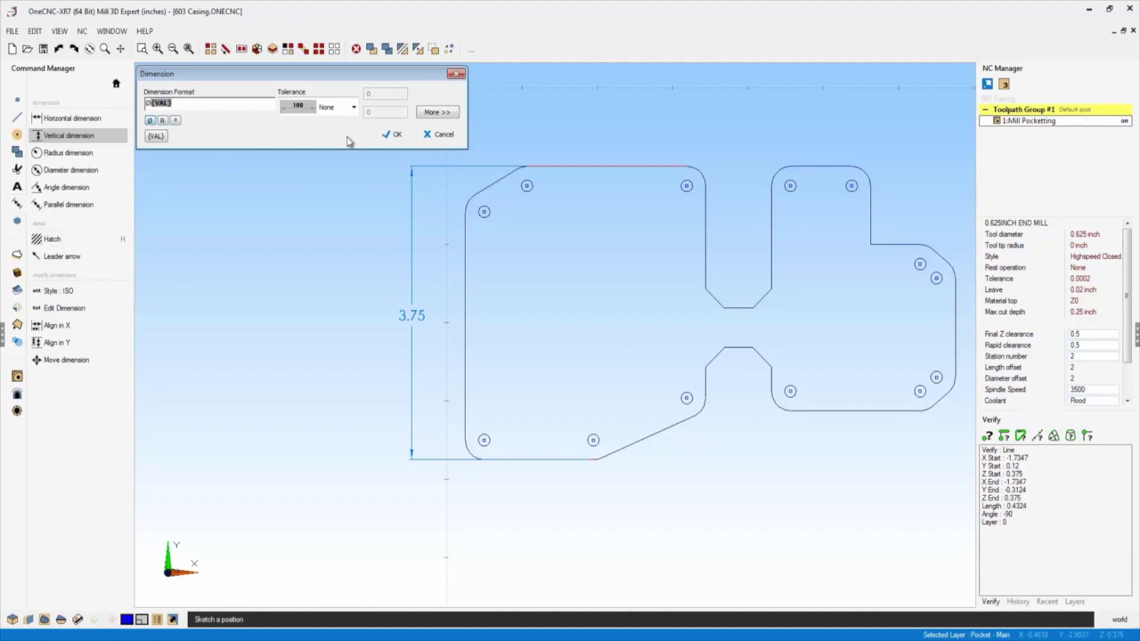
pyautogui.click(395, 136)
pyautogui.press('Escape')
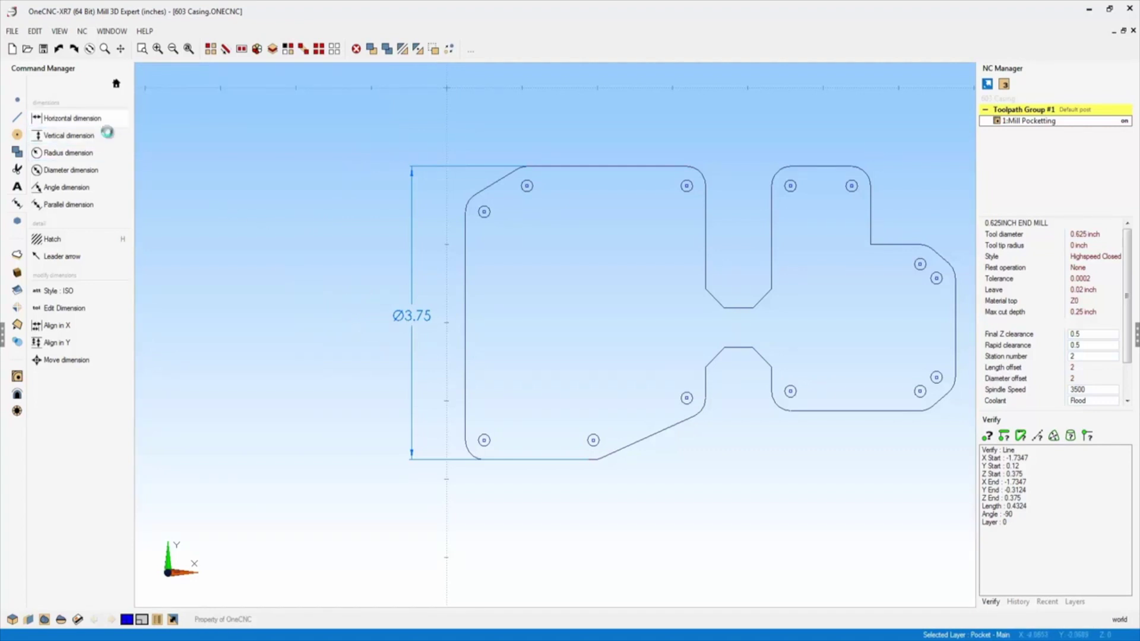
pyautogui.click(68, 119)
# Dimension the 3.188 width above the casing, with ISO selected as the style.
pyautogui.click(465, 218)
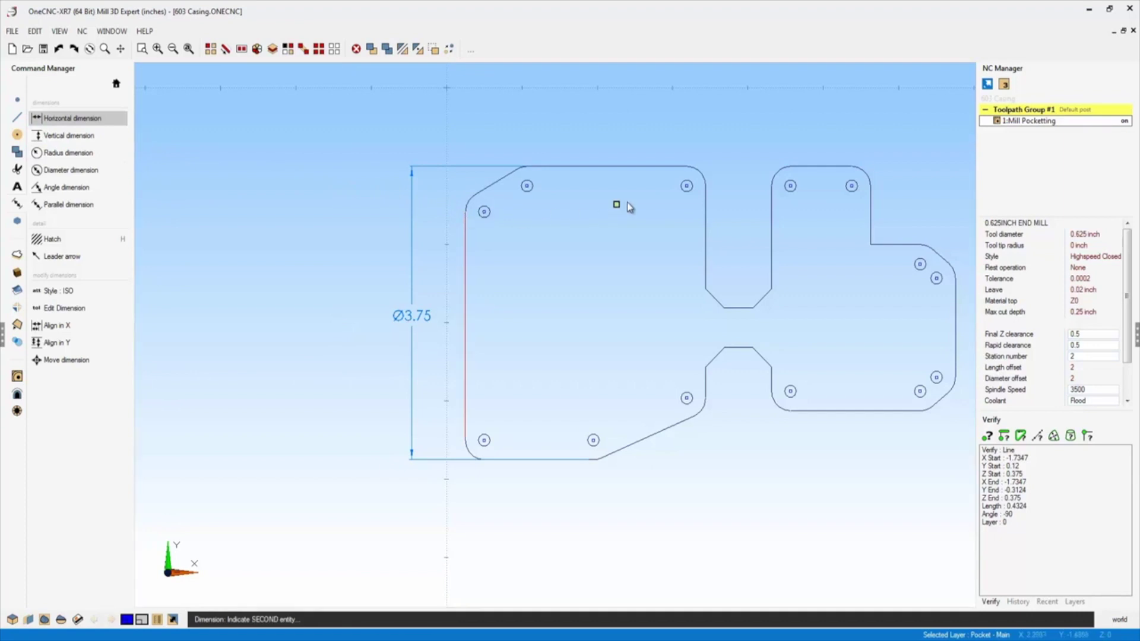
pyautogui.click(706, 189)
pyautogui.click(592, 132)
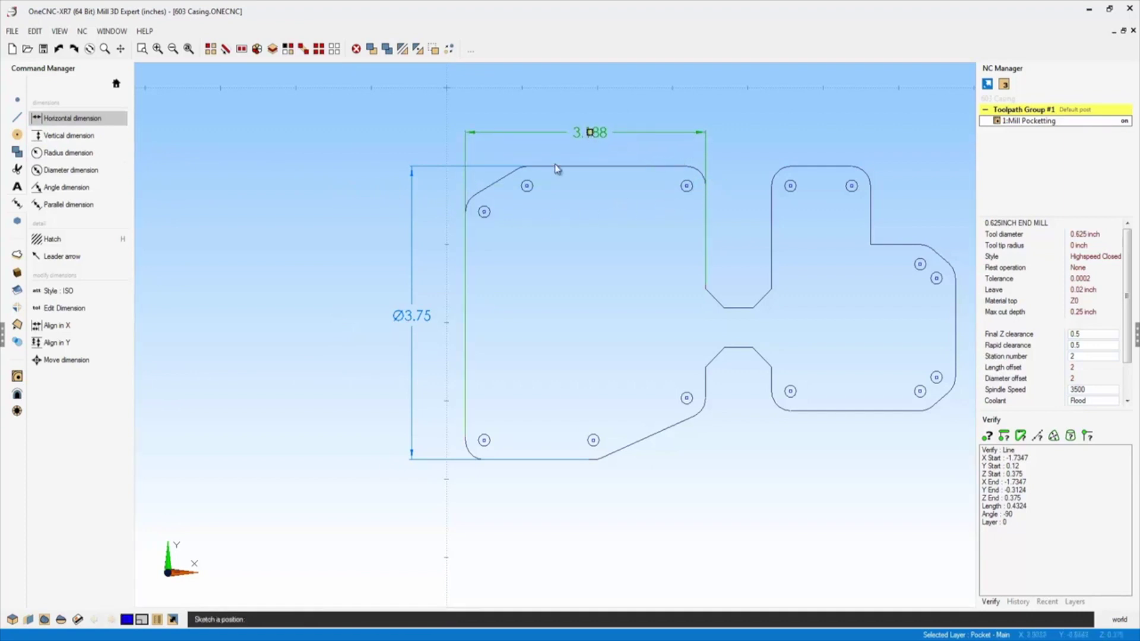
pyautogui.moveTo(643, 141); pyautogui.dragTo(194, 71)
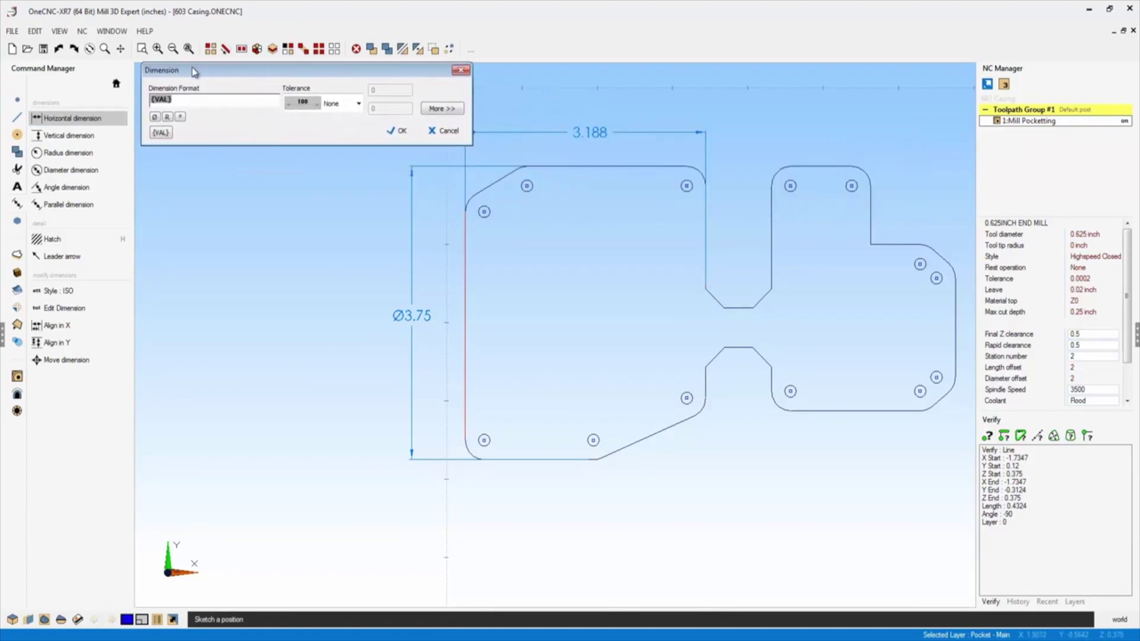
pyautogui.click(442, 109)
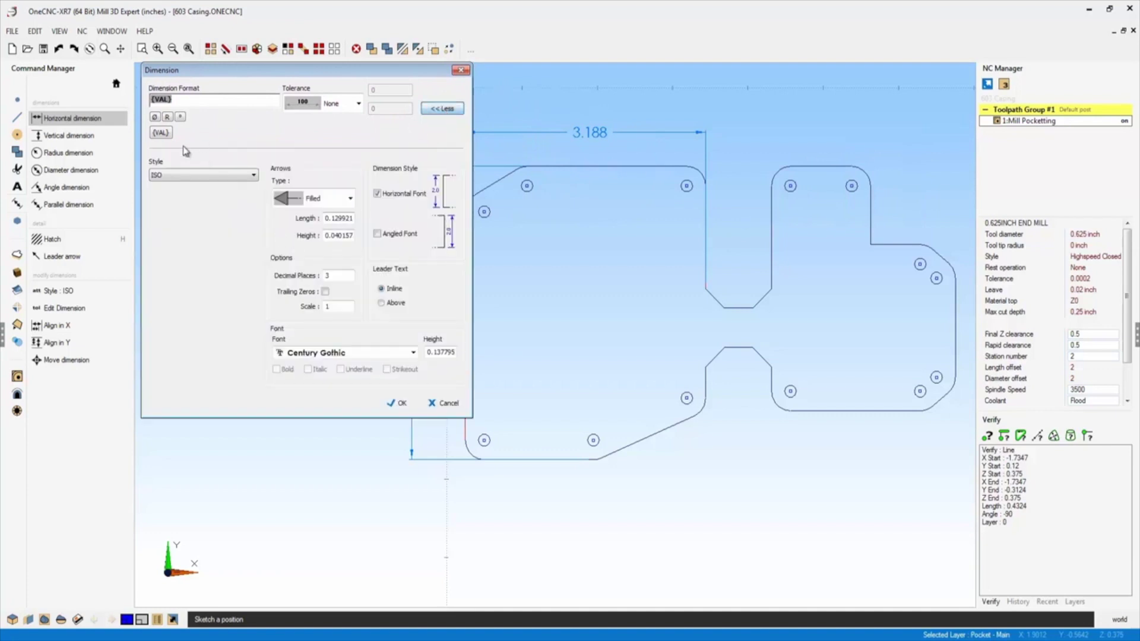
pyautogui.click(164, 179)
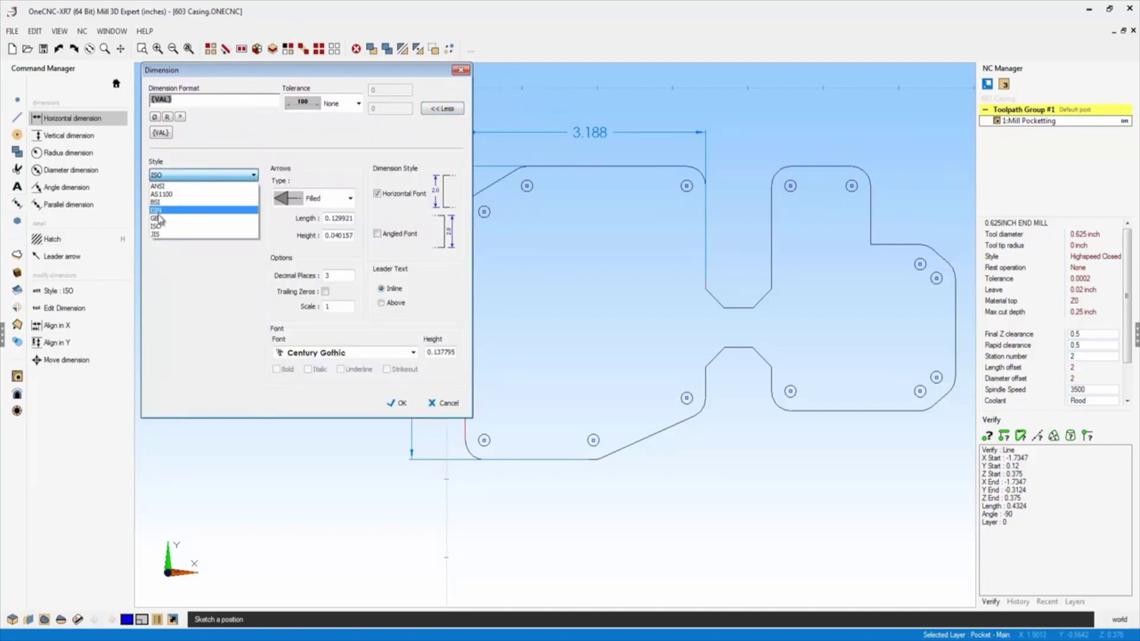
pyautogui.click(159, 226)
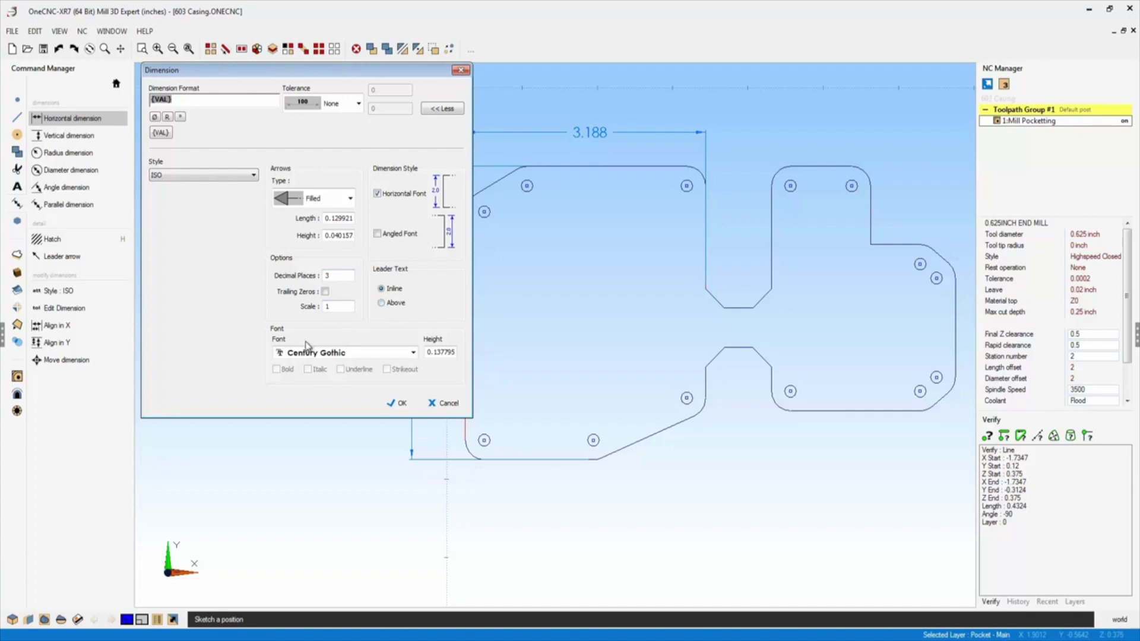
pyautogui.click(402, 405)
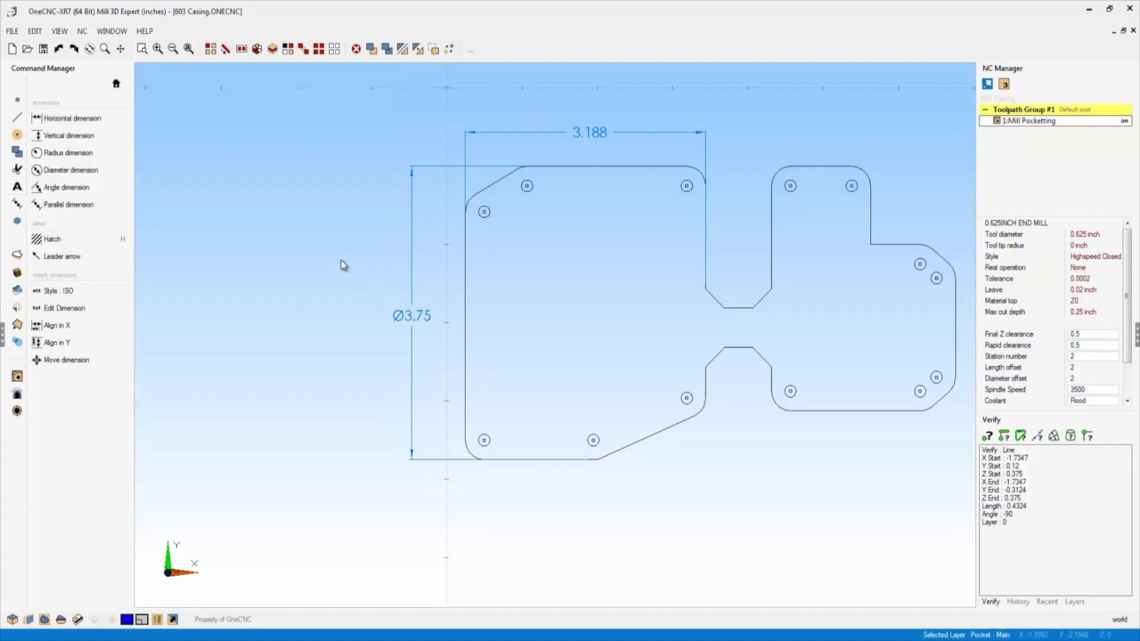